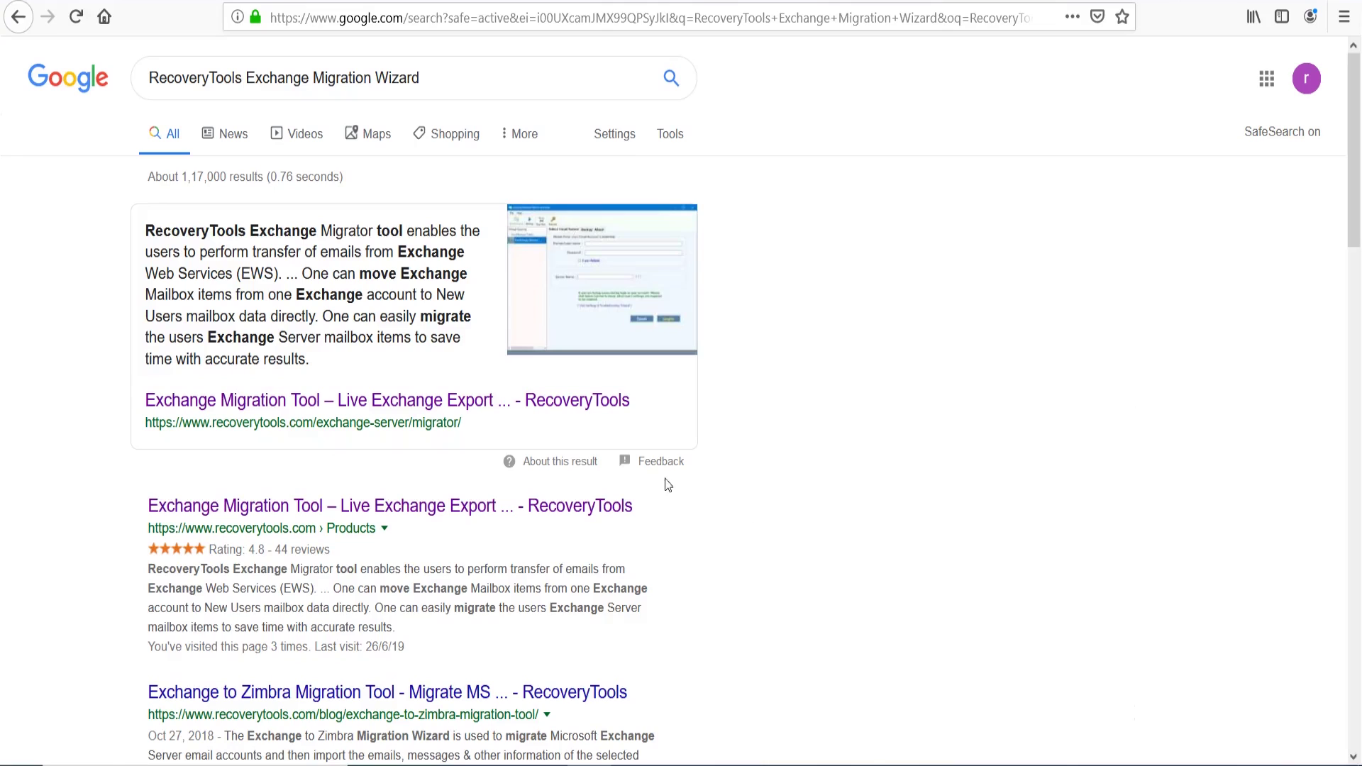
Save the Exchange Migrator installer from the RecoveryTools product page and run the downloaded .exe.
click(401, 403)
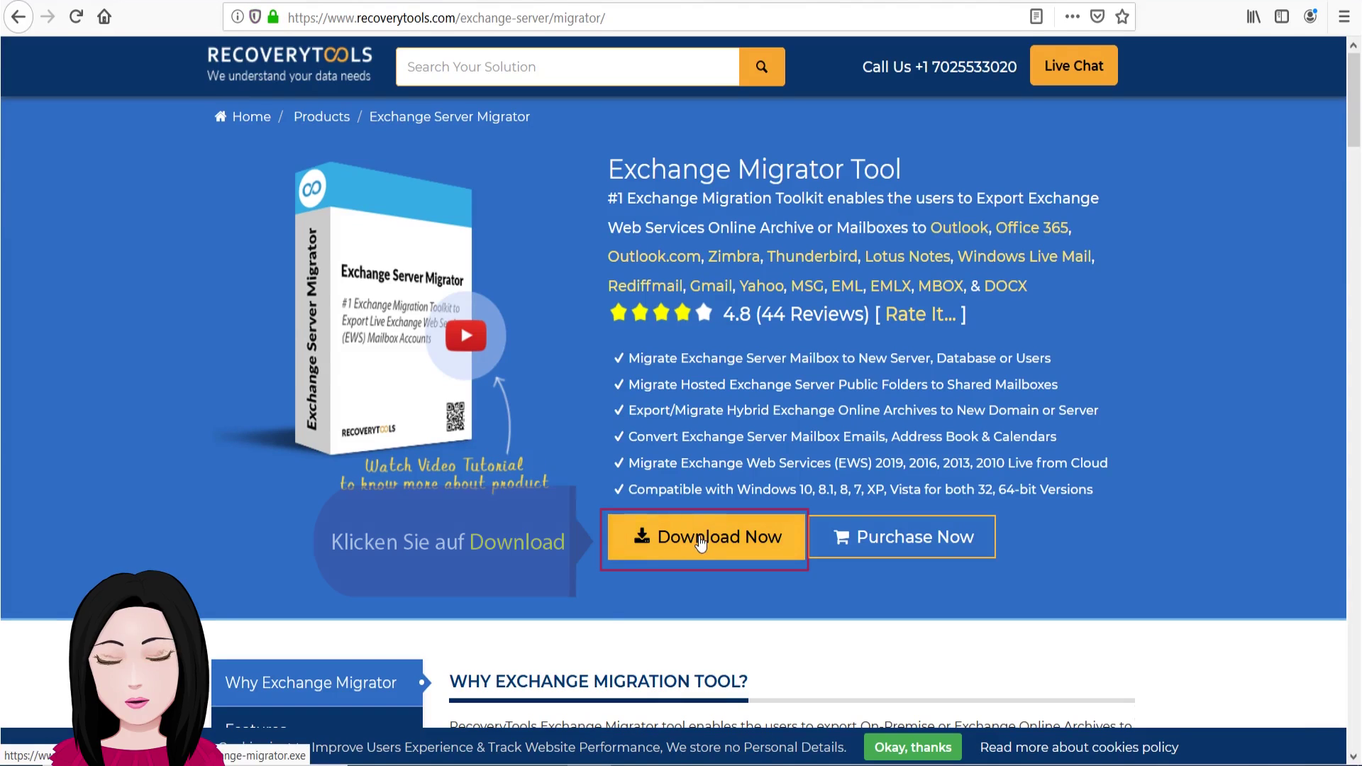
click(700, 543)
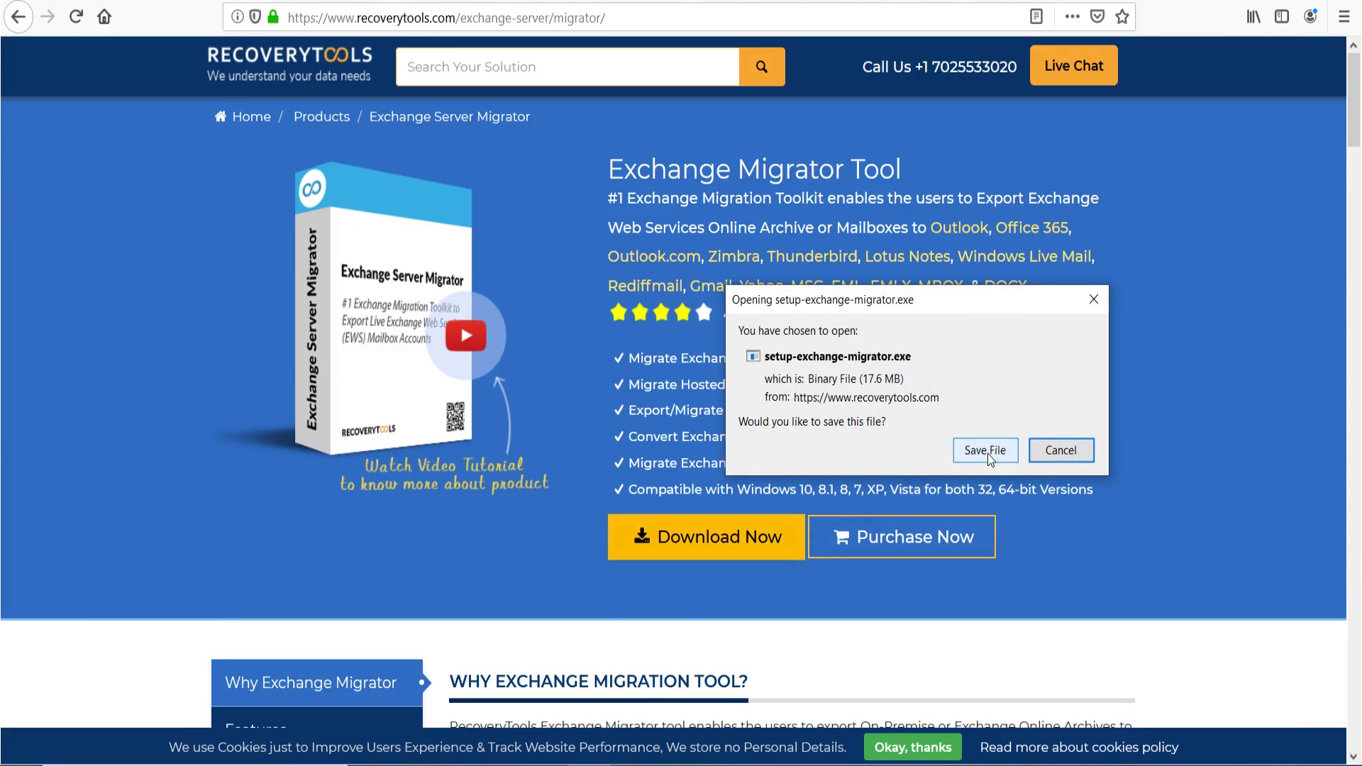
click(988, 454)
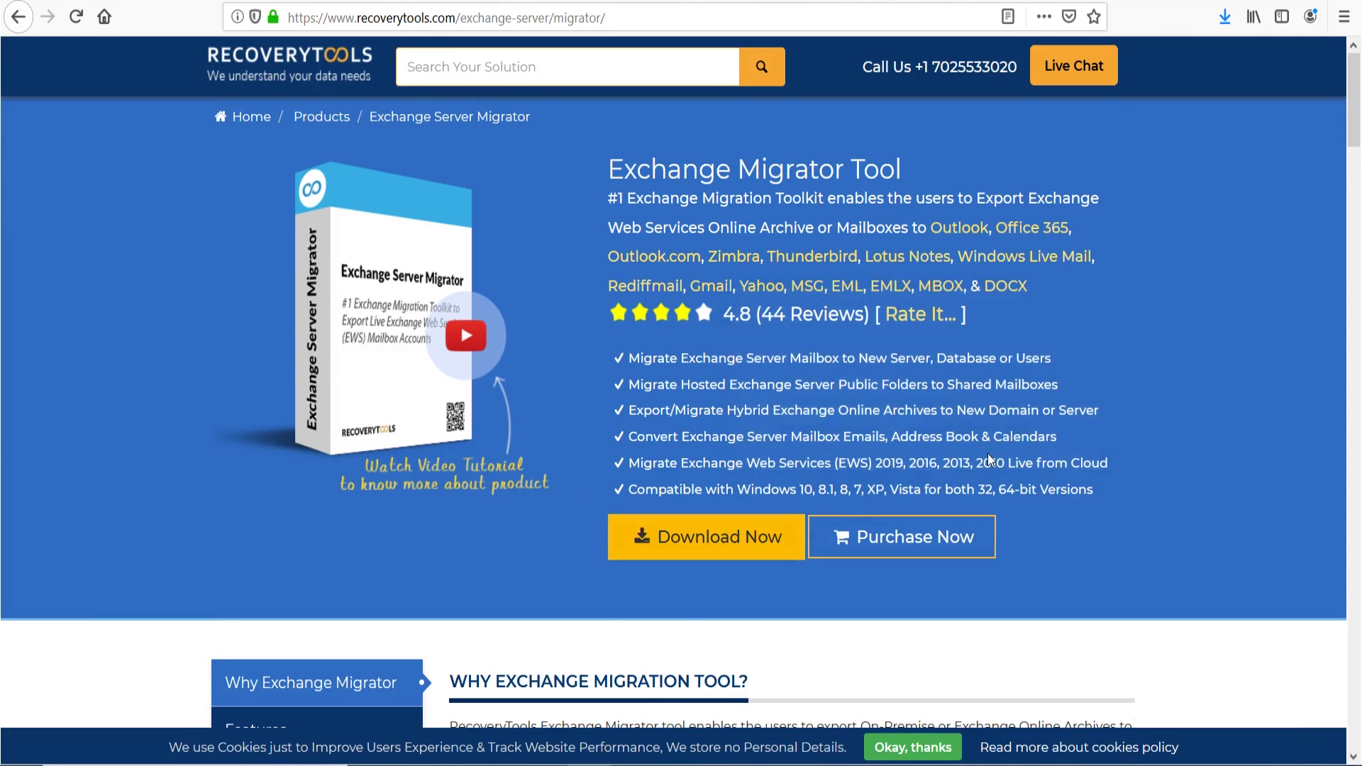
click(1224, 18)
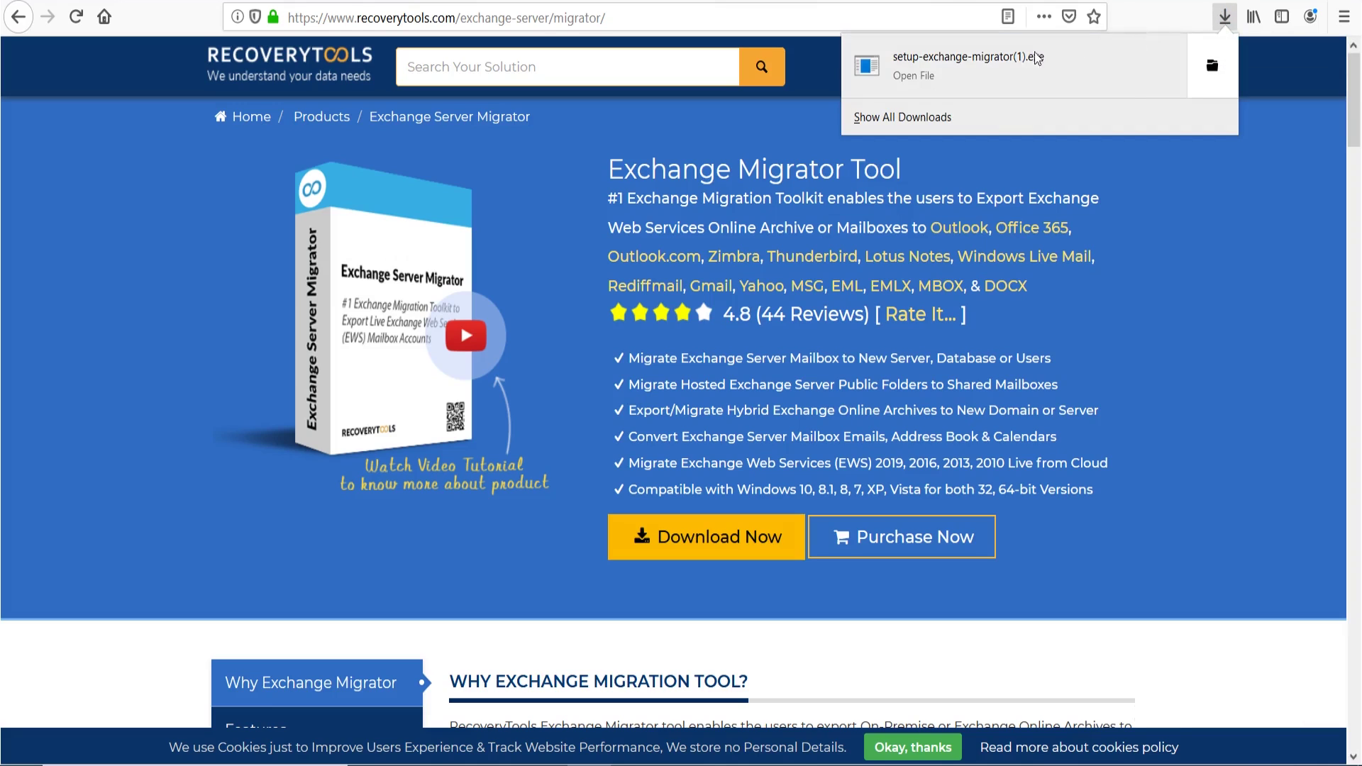
click(972, 66)
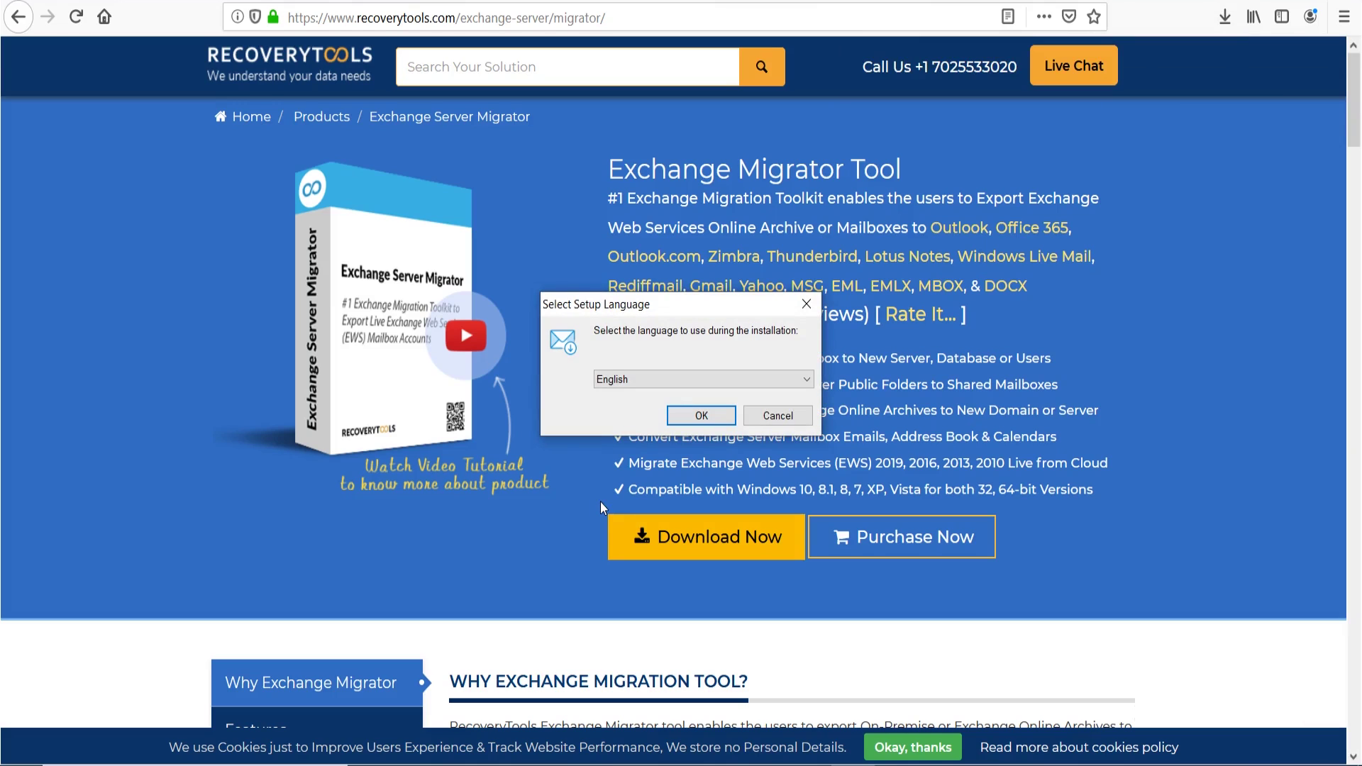
Install Exchange Migrator Wizard in English, accepting the license and default folder, then launch it.
click(709, 418)
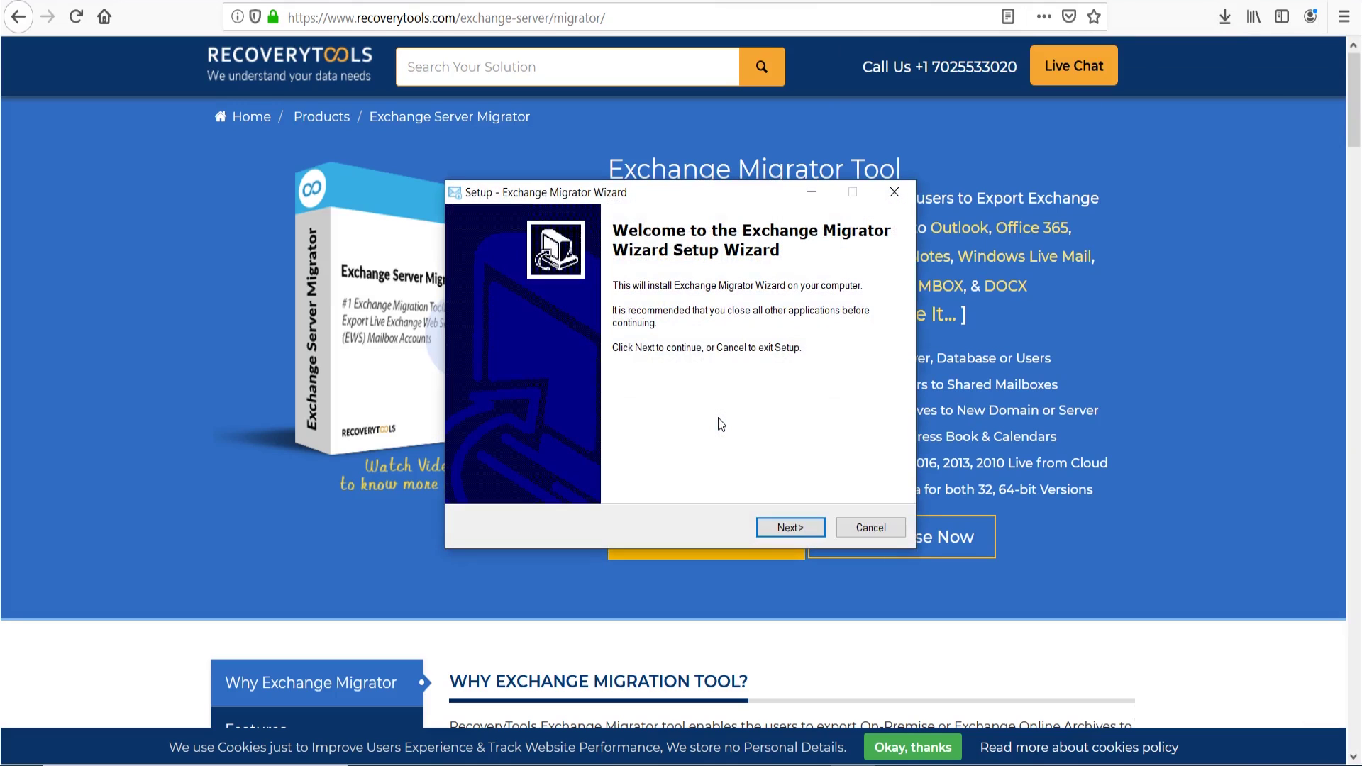
click(799, 529)
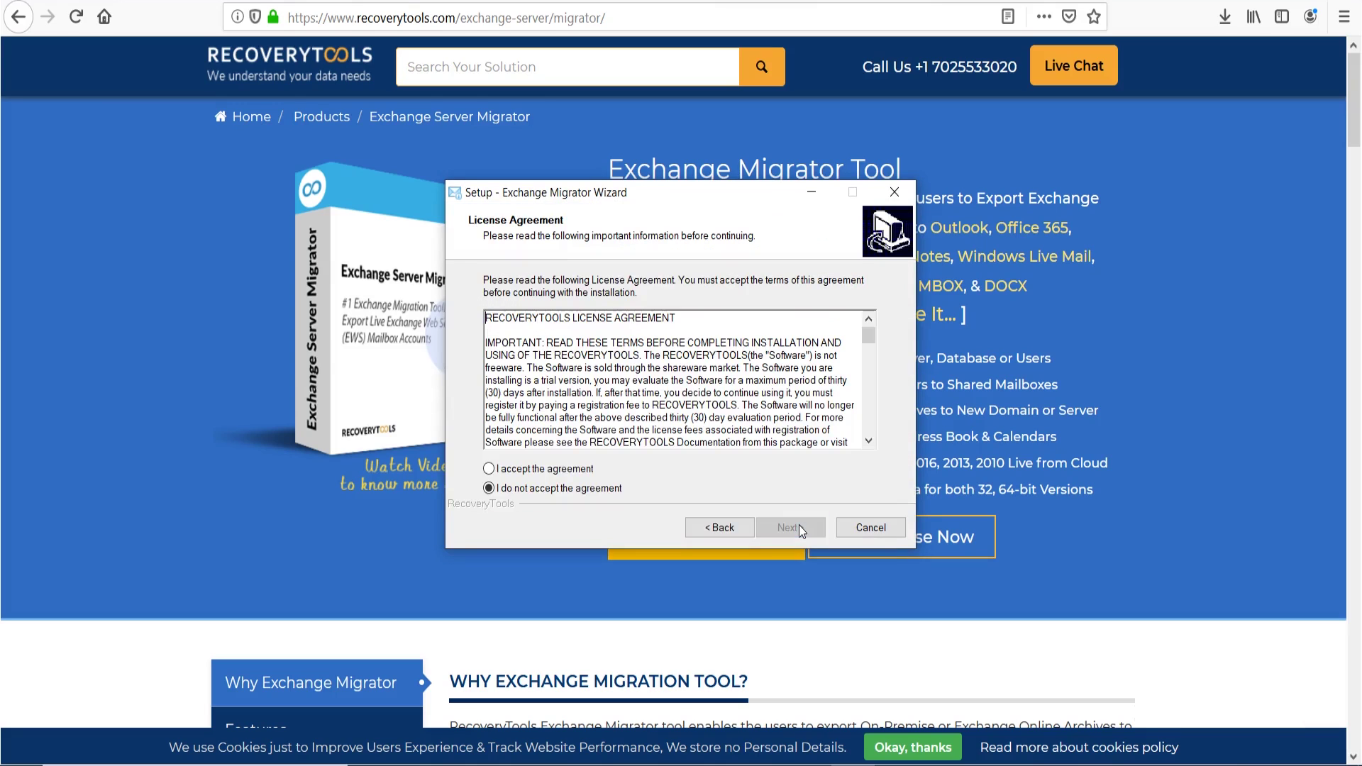
click(490, 469)
click(801, 530)
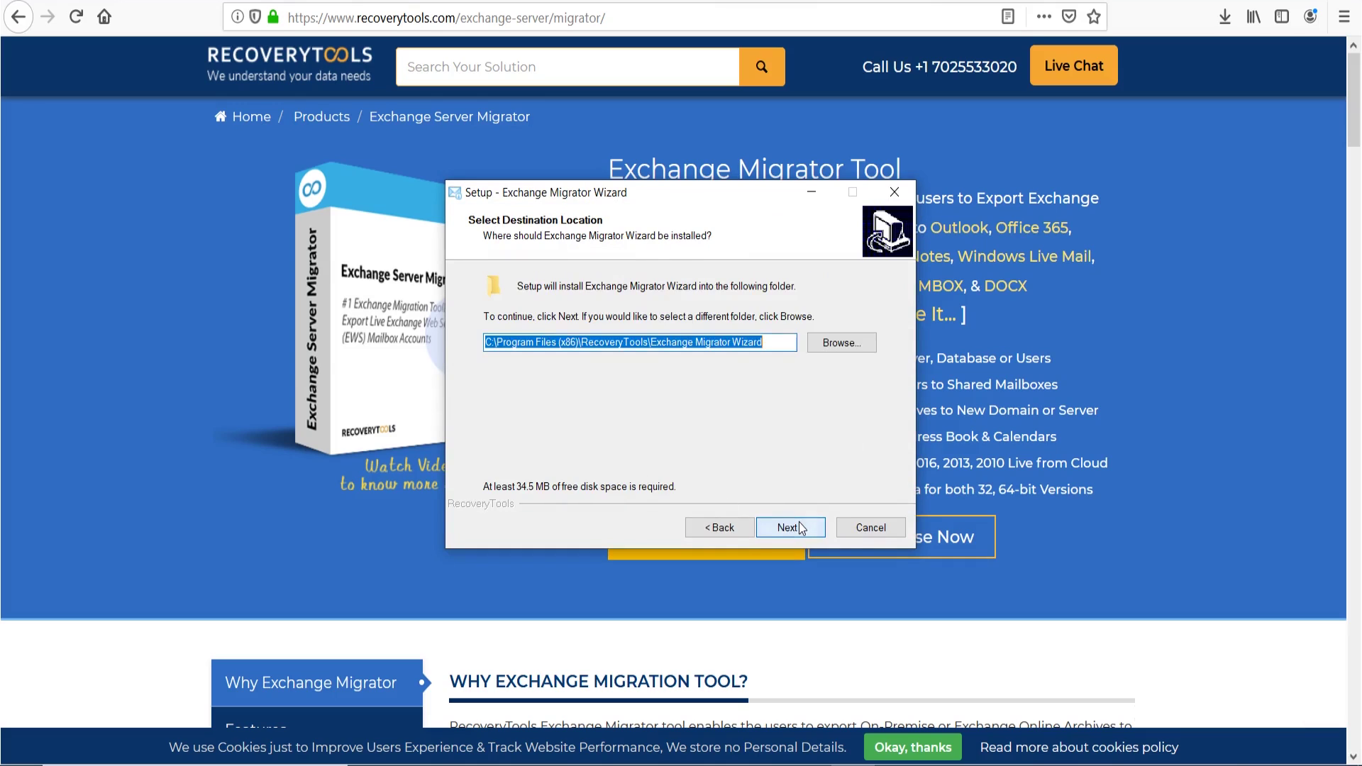
click(801, 529)
click(800, 529)
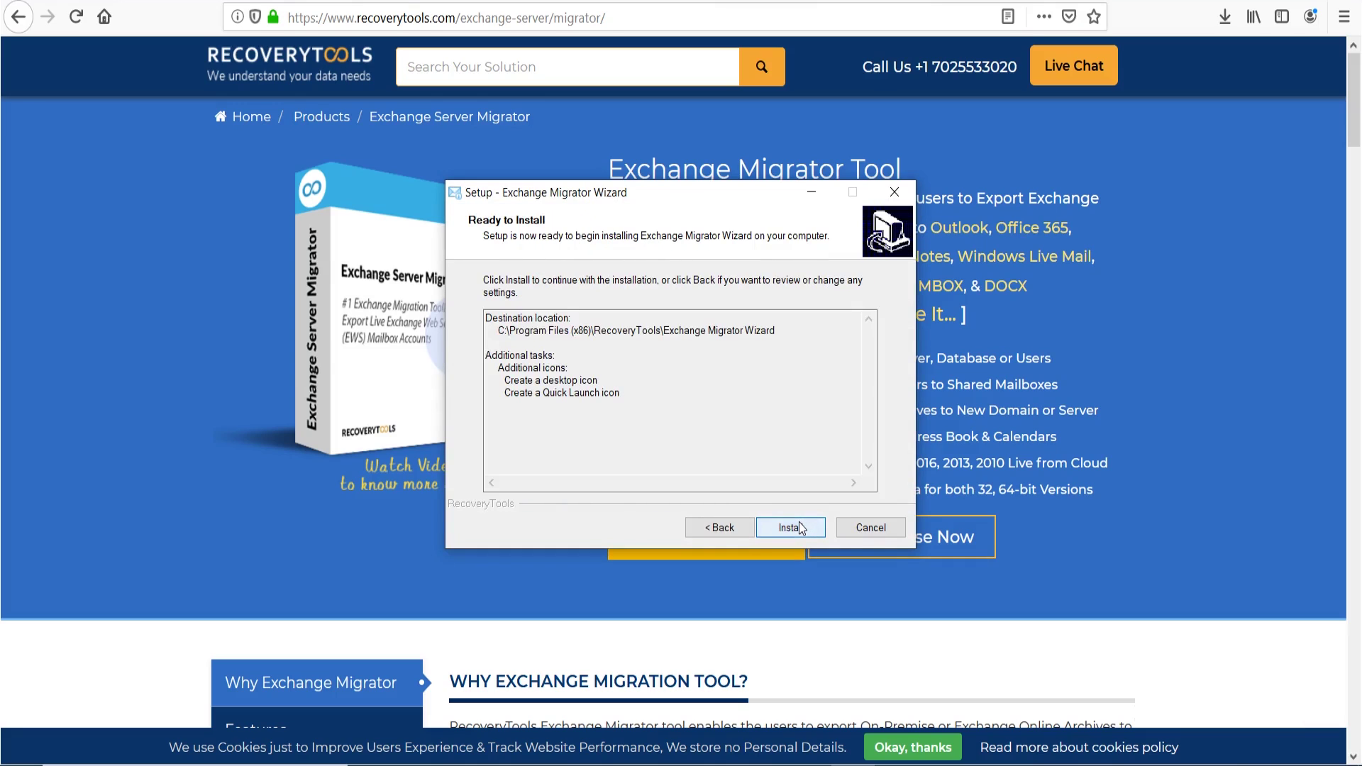
click(801, 530)
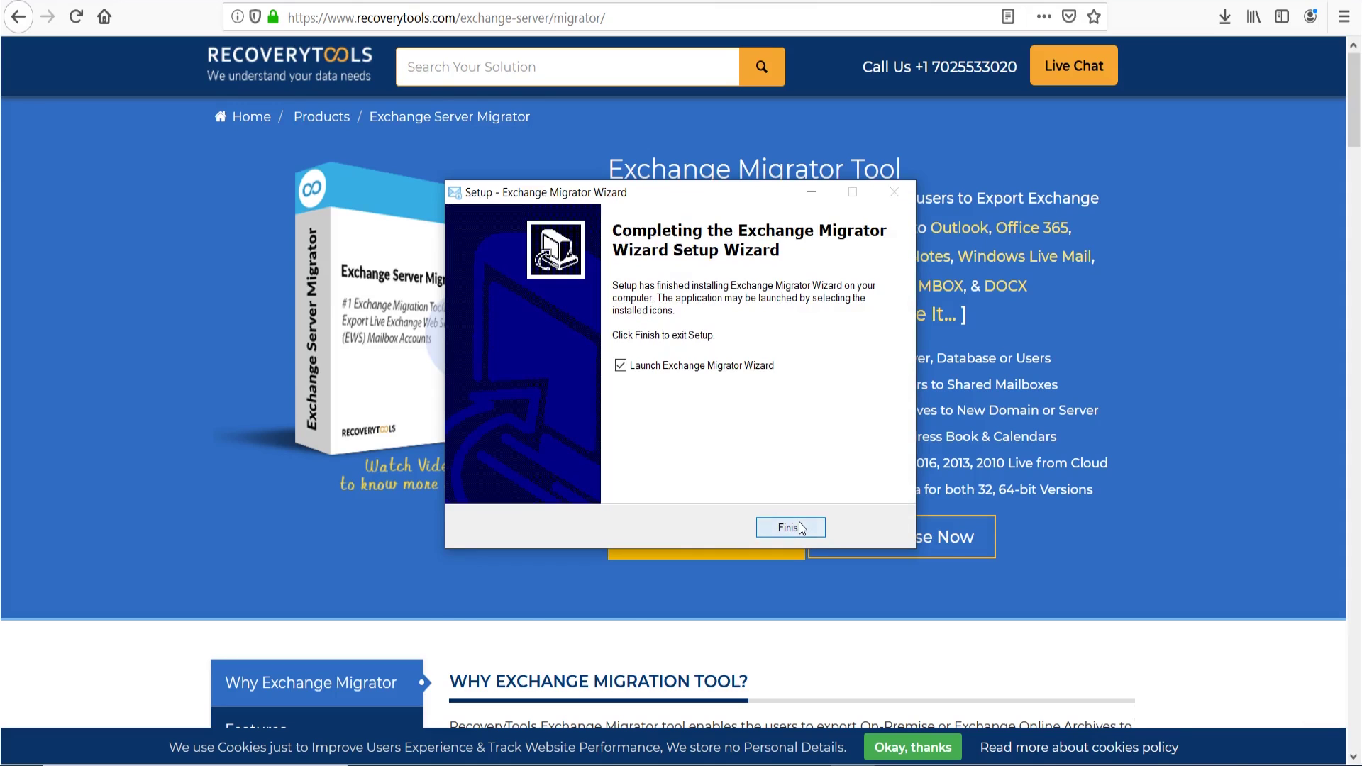
click(800, 529)
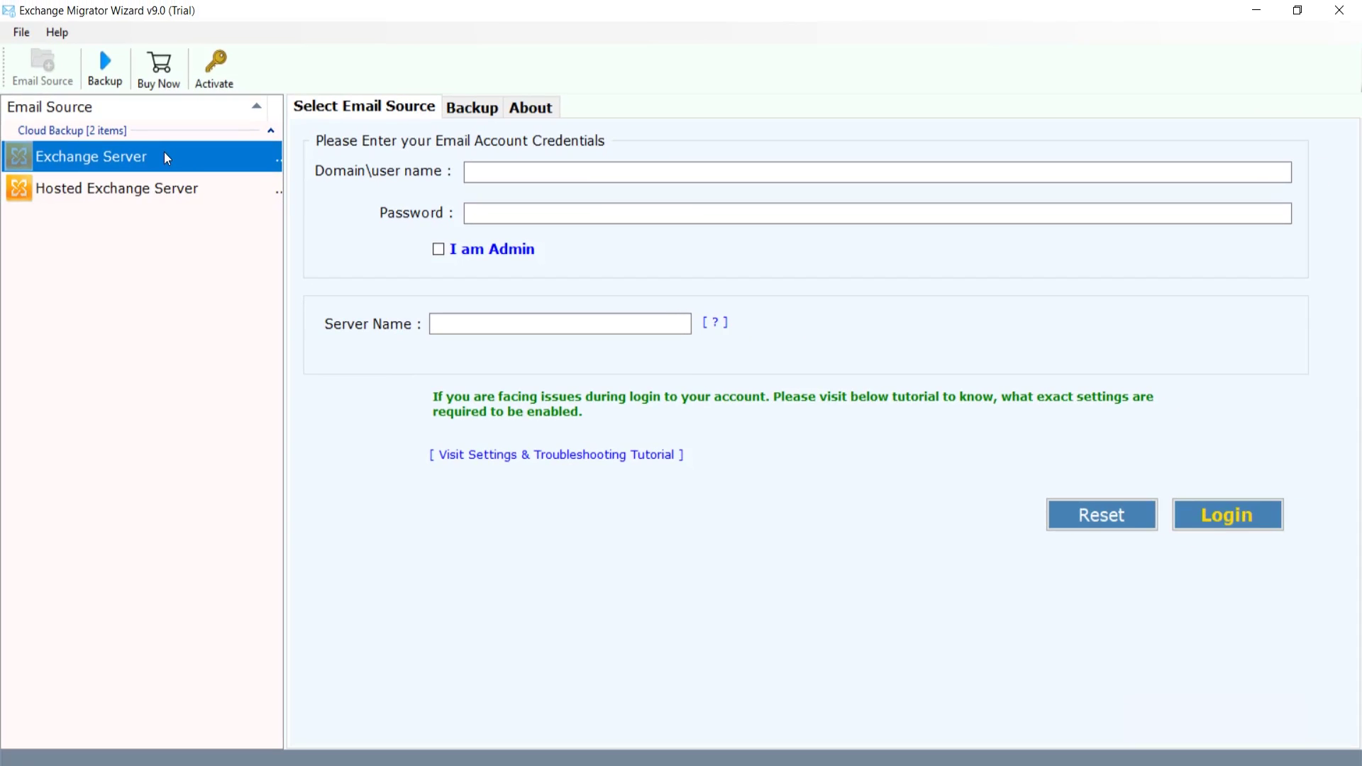
Log in to Exchange Server server.max with the administrator account and password.
click(464, 171)
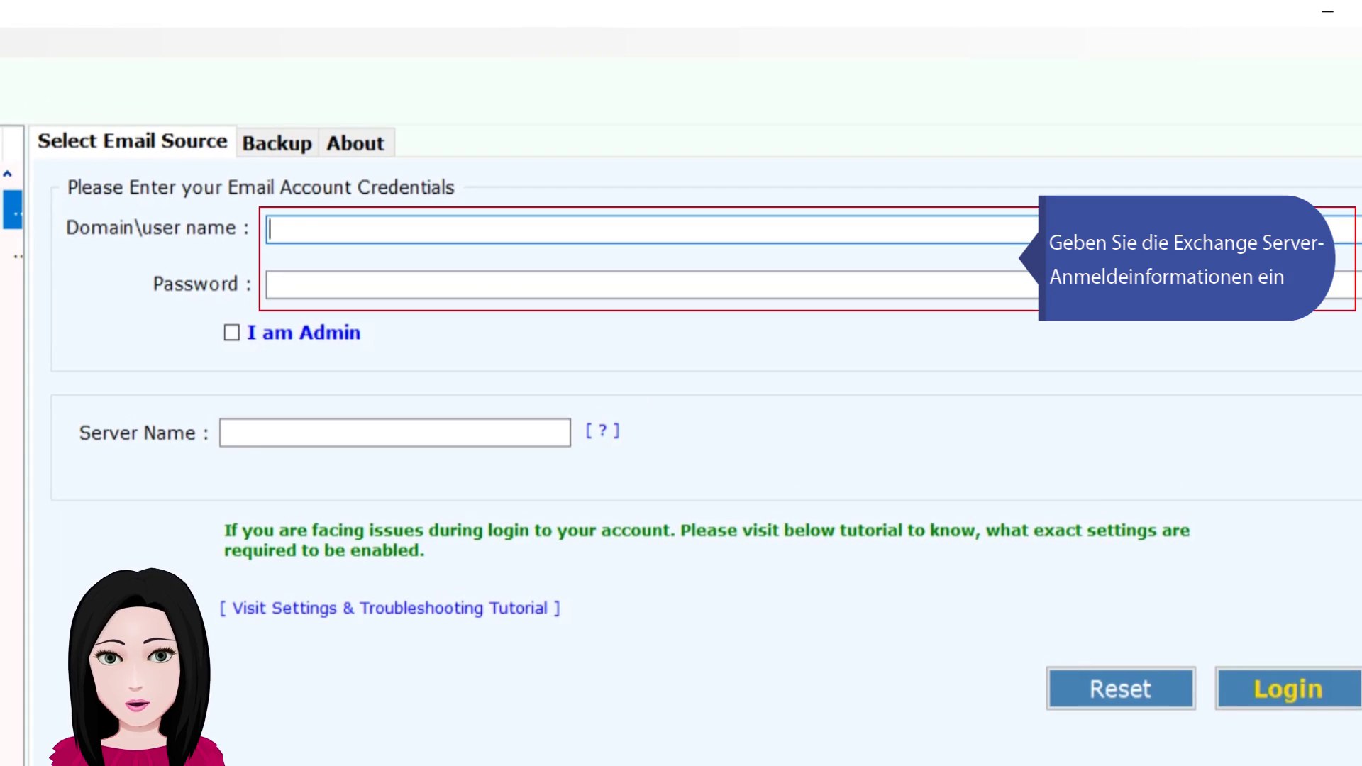
text(administrat)
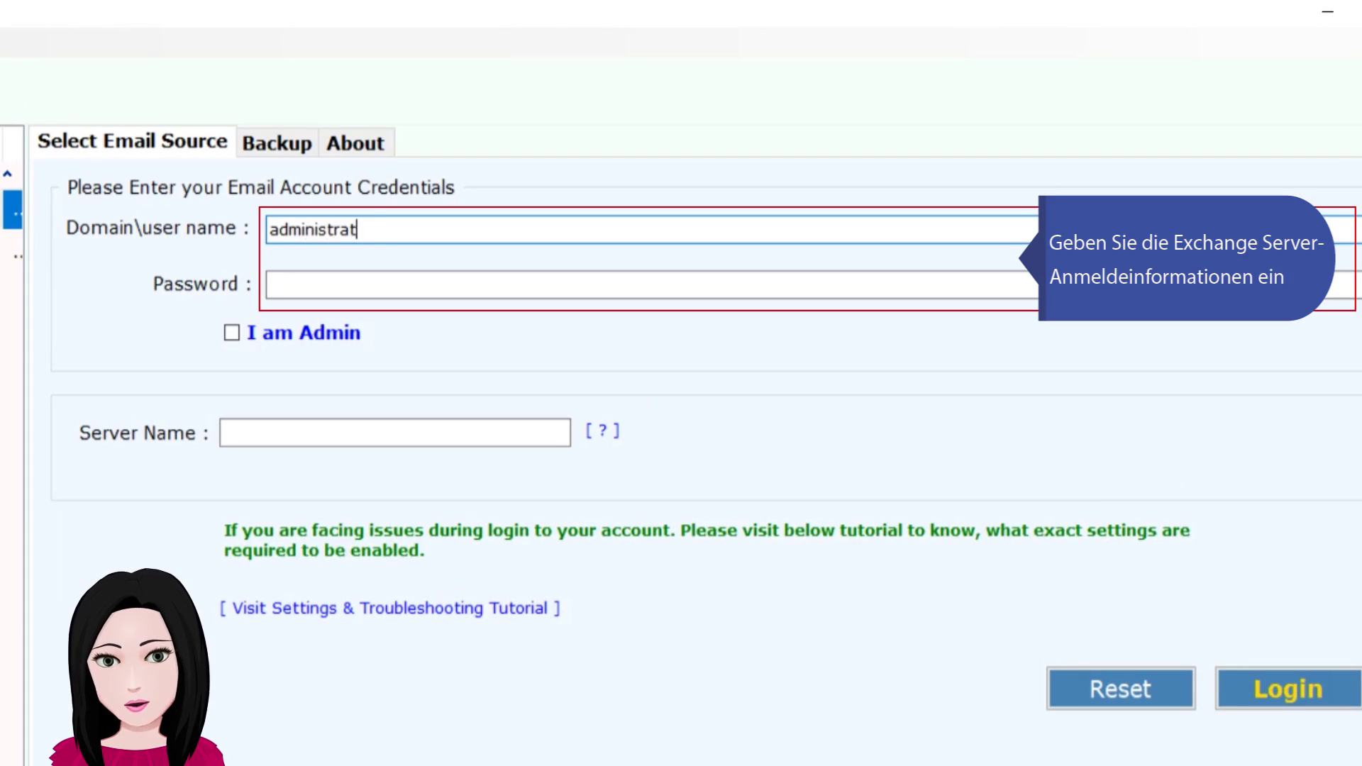
text(or)
click(284, 284)
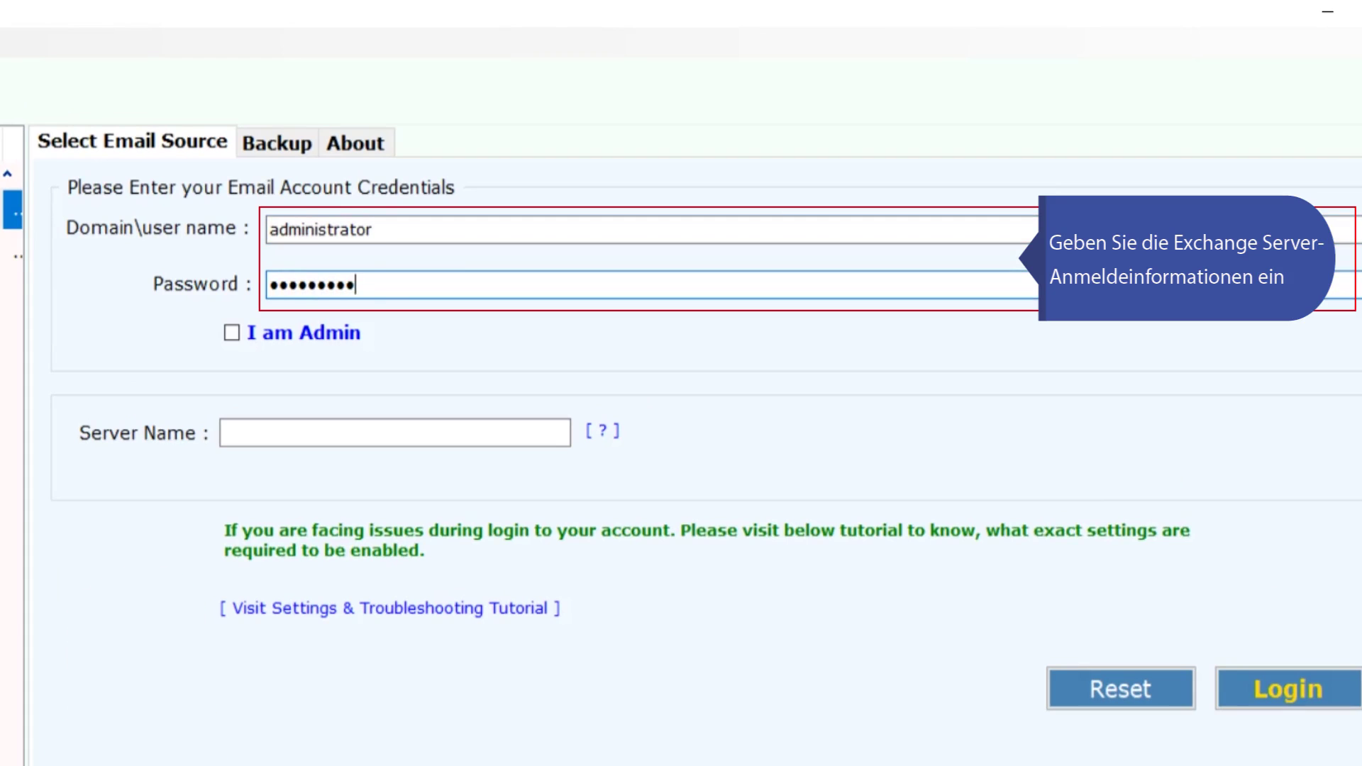
text(d)
click(394, 433)
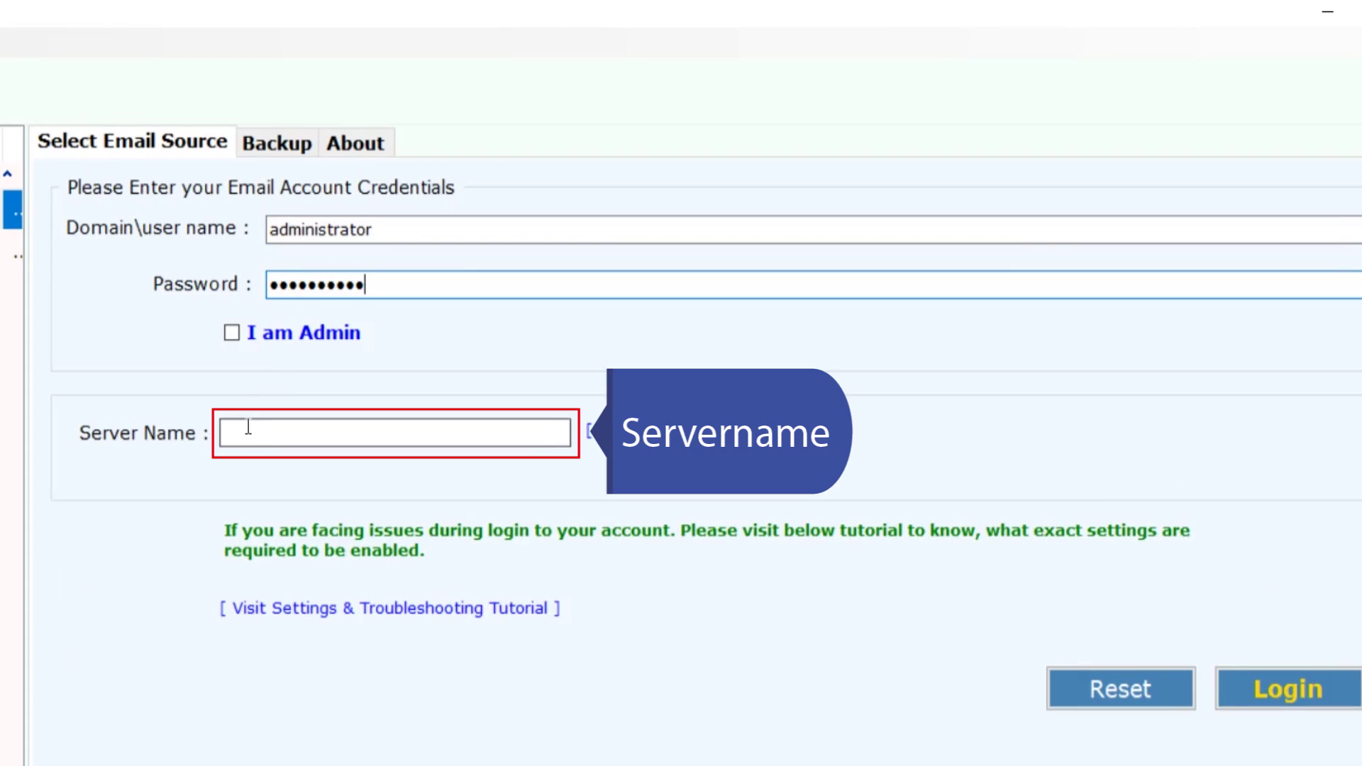
text(ser)
text(ver.max)
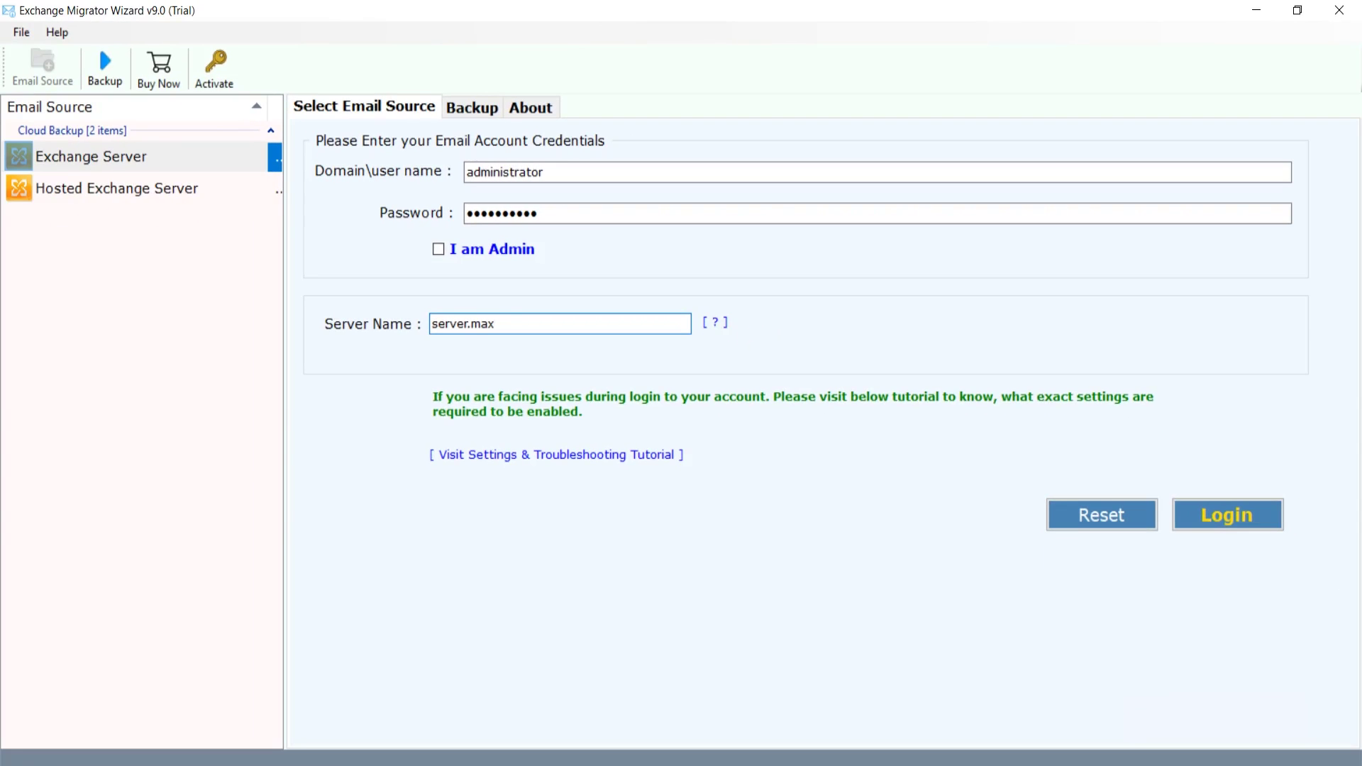
click(1213, 516)
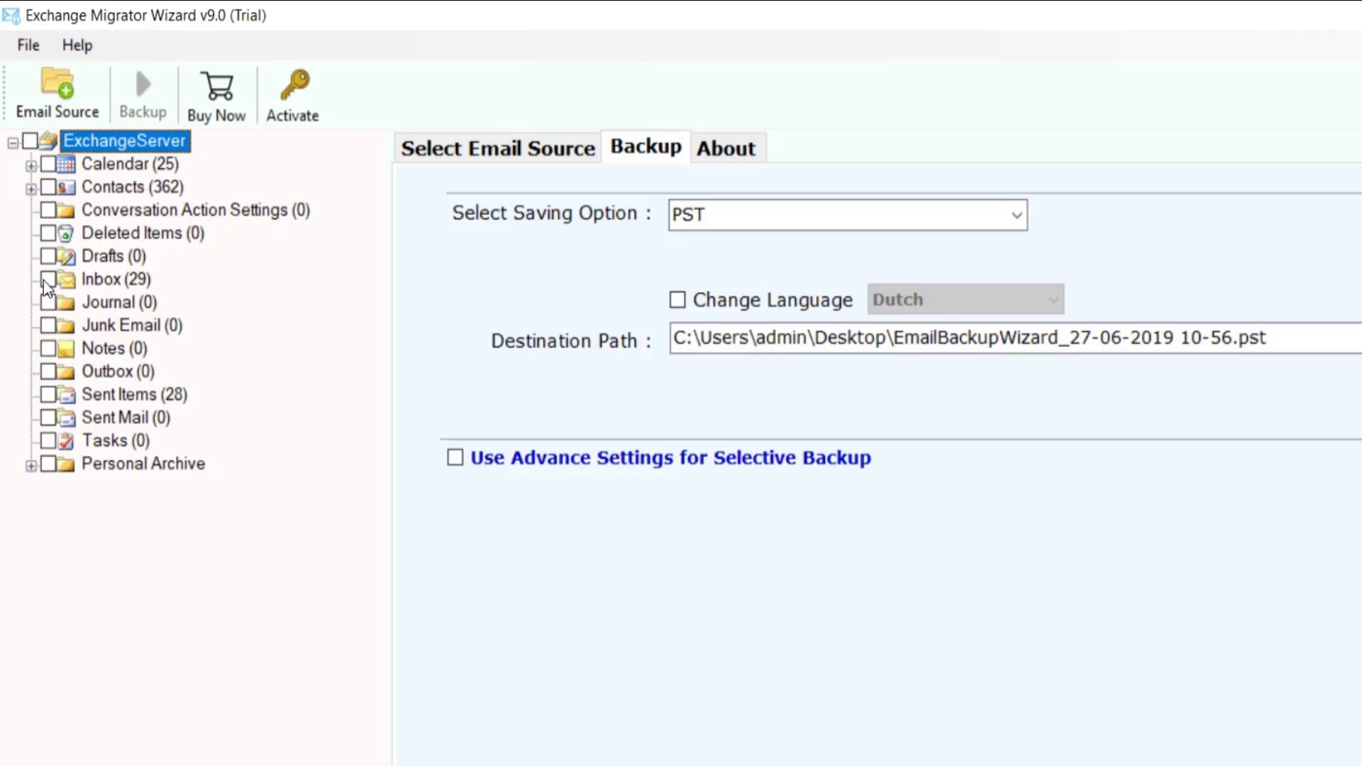
Check the Inbox folder for backup and open the saving-format list to reach PDF.
click(49, 279)
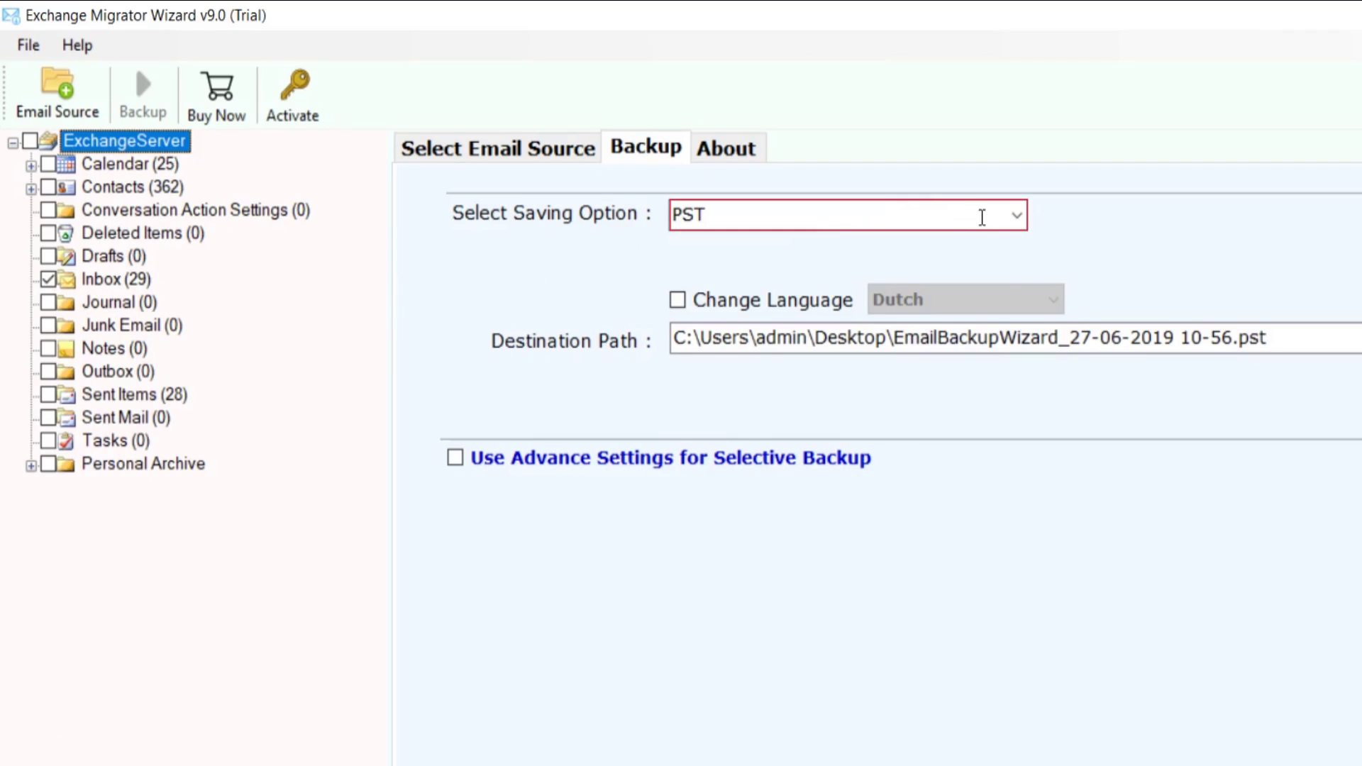
click(1016, 215)
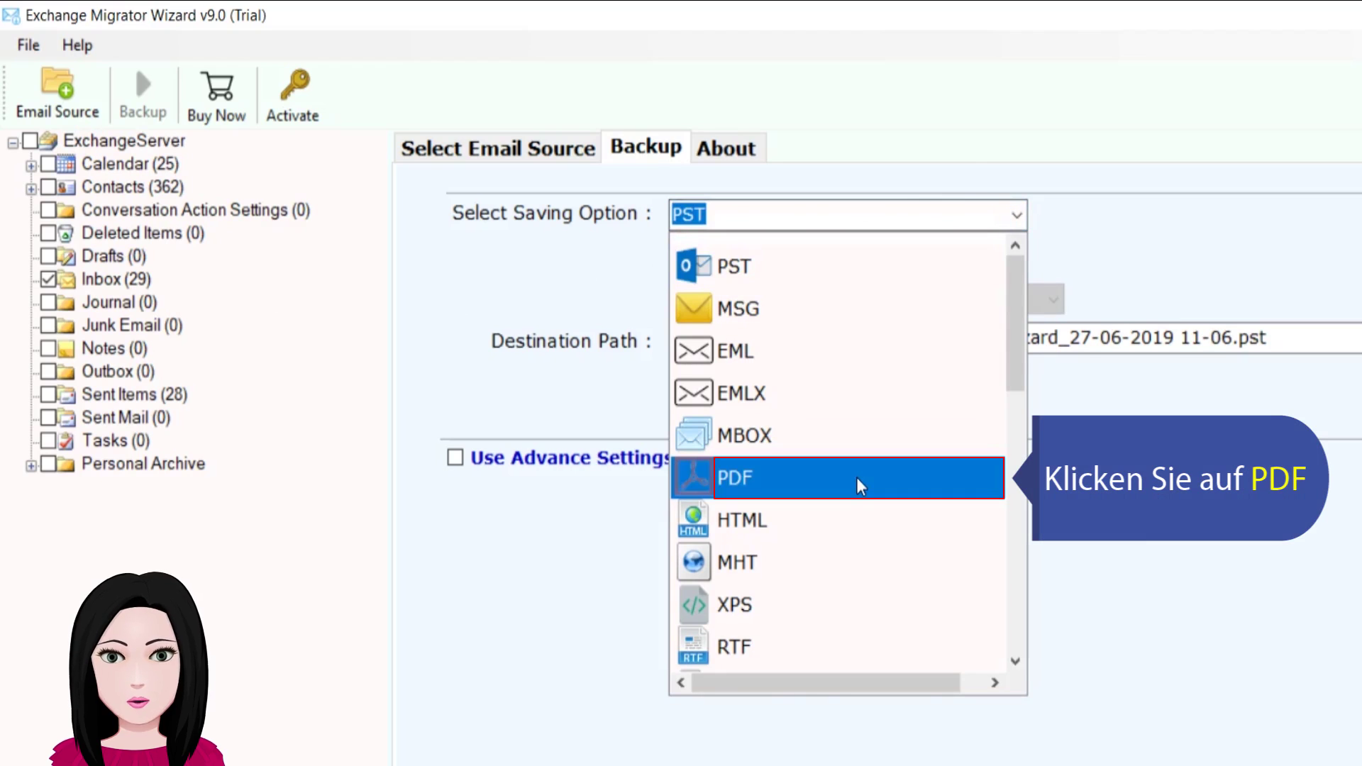
Select PDF output with 'Subject + Date (dd-mm-yyyy)' file naming.
click(860, 478)
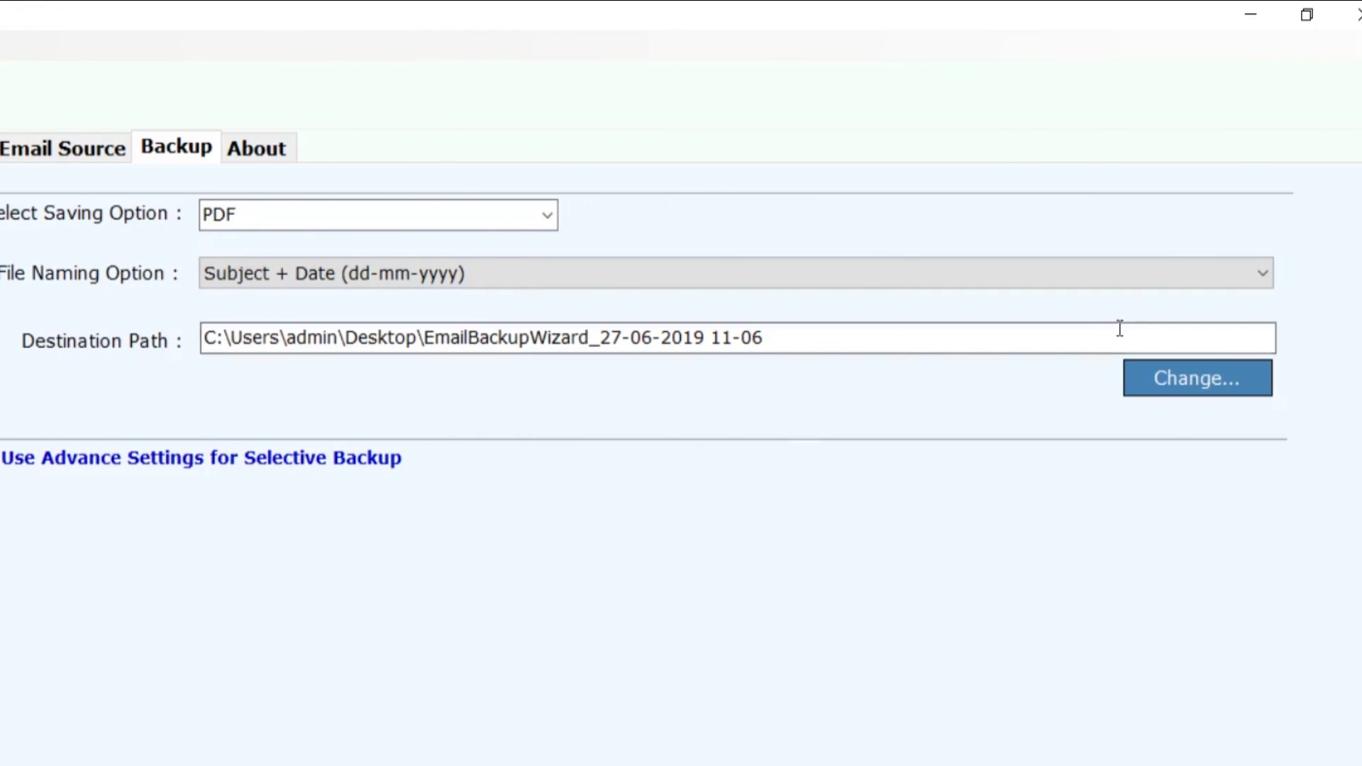
click(1262, 274)
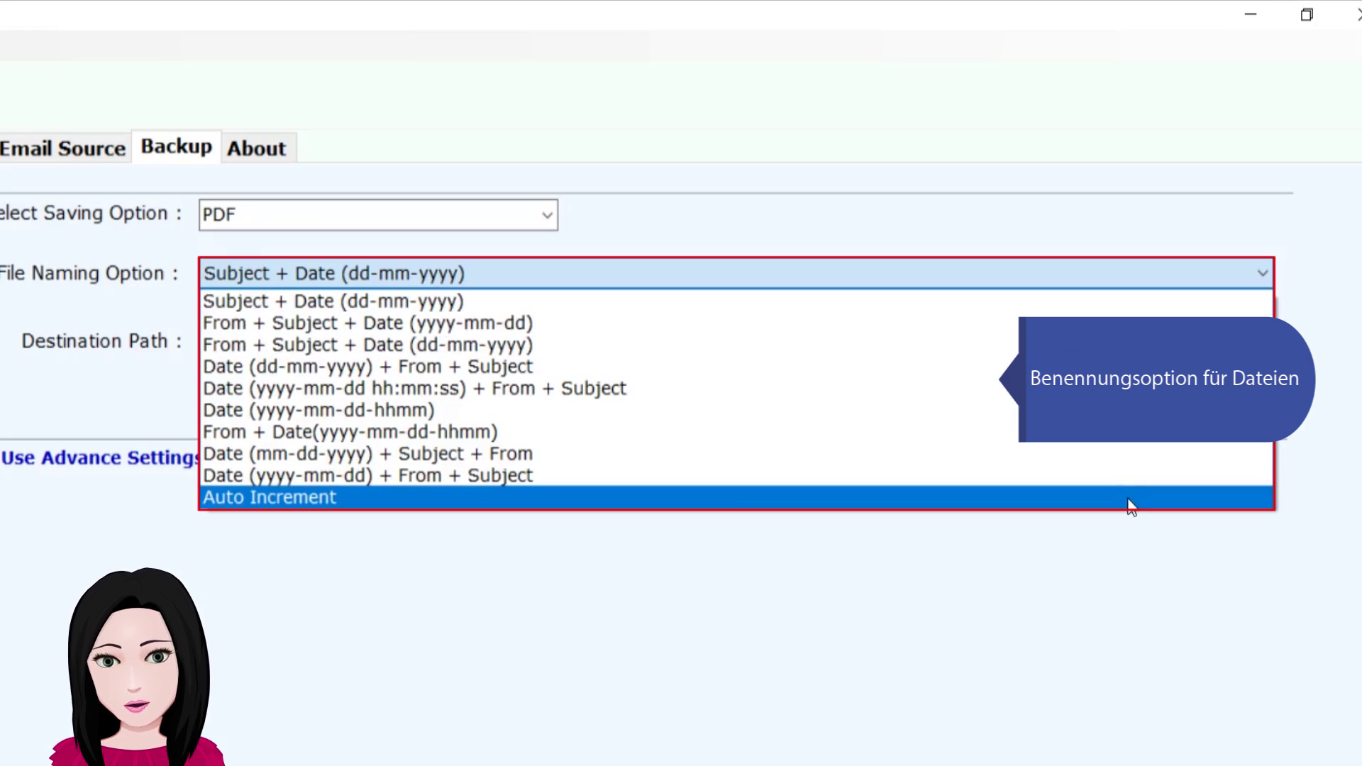
click(1118, 300)
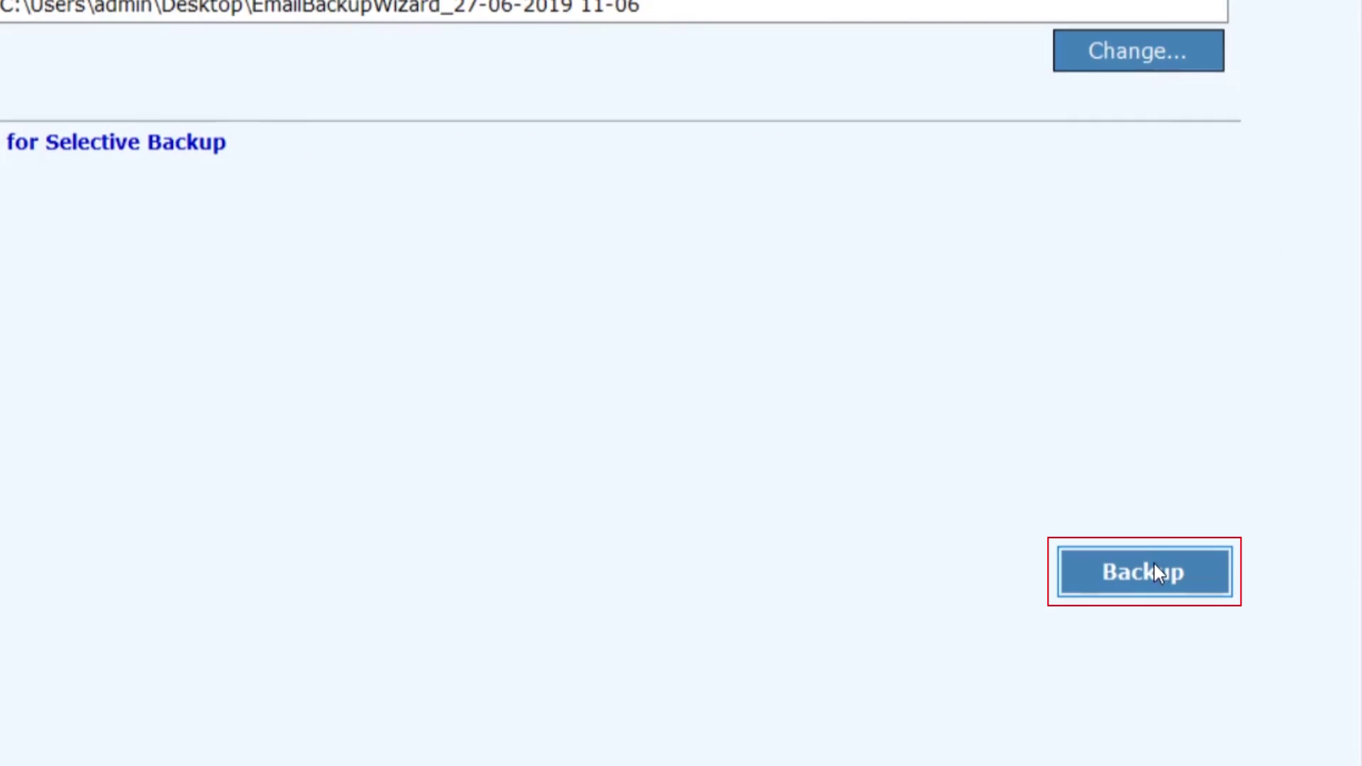
Run the Inbox backup to PDF, dismissing the completion and trial notices to show the log.
click(1155, 571)
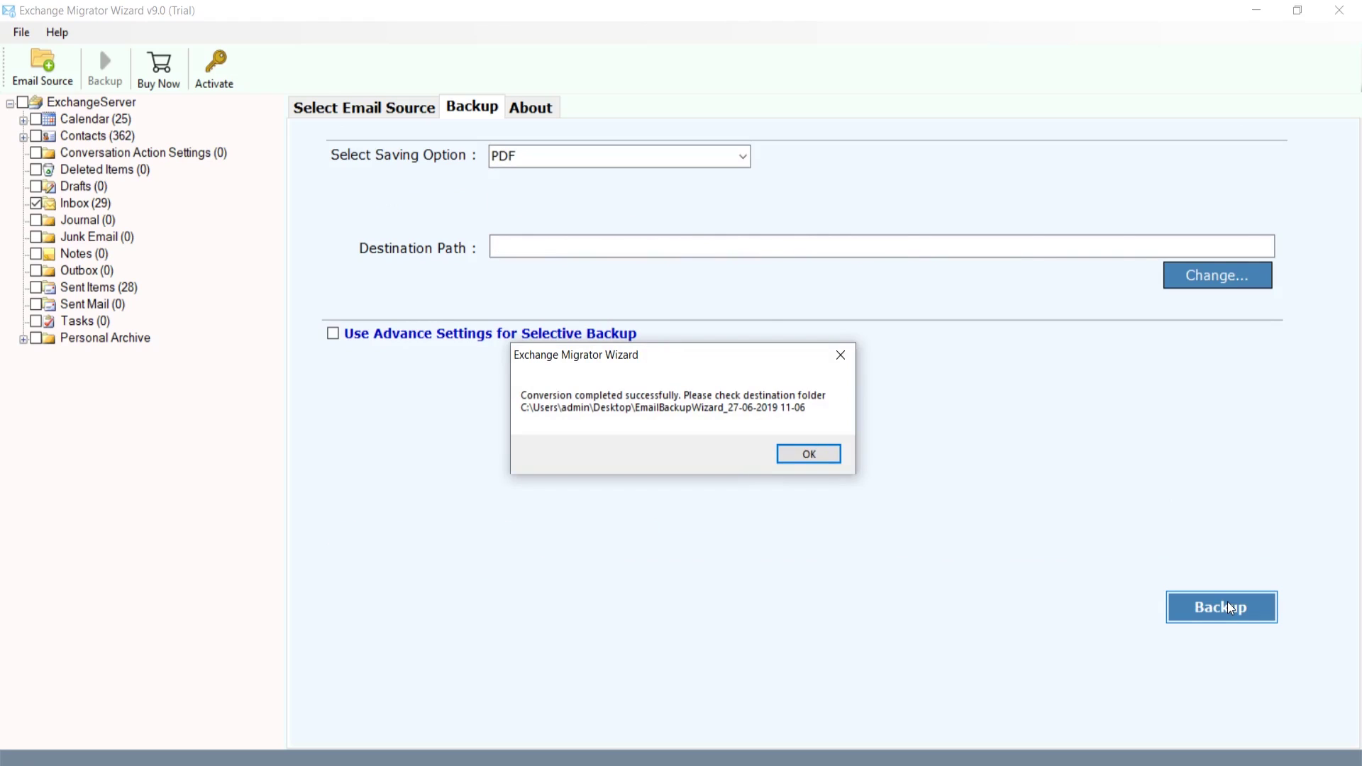
click(810, 453)
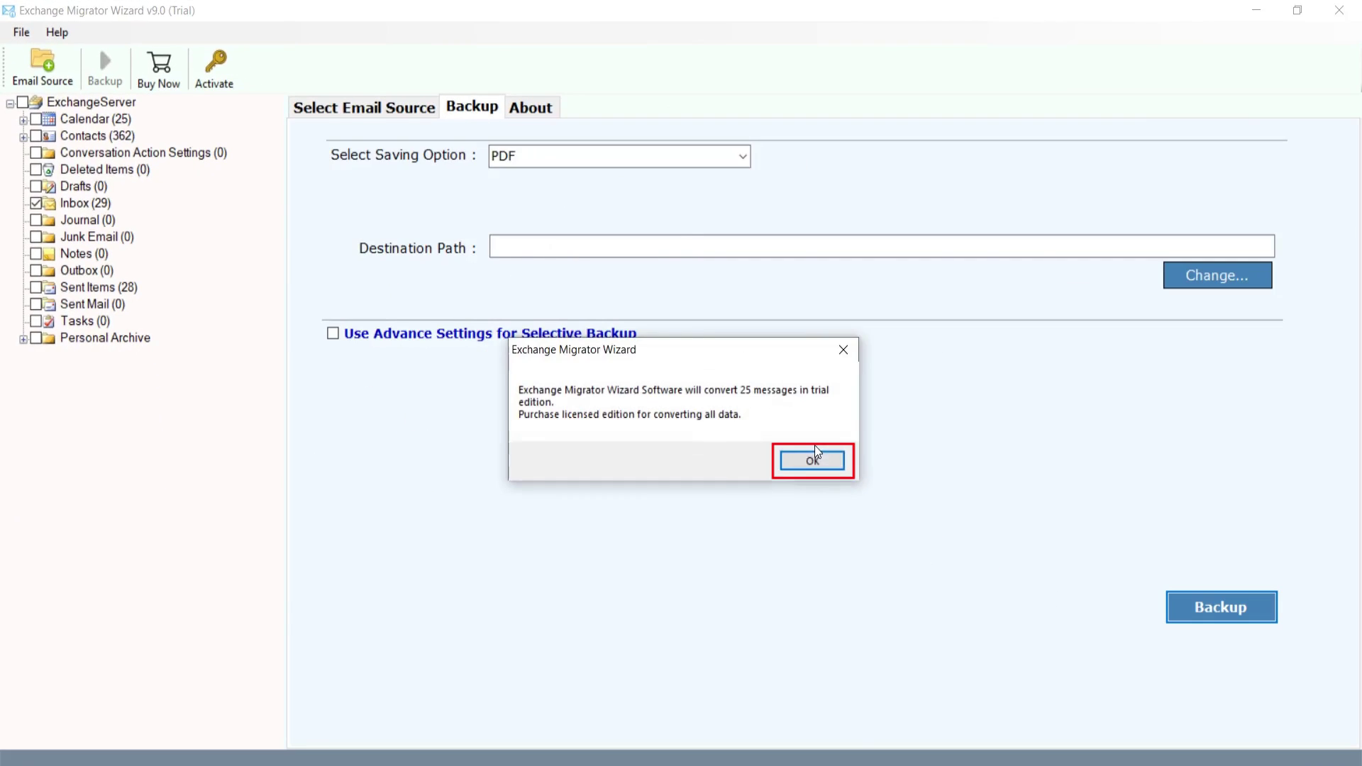
click(812, 461)
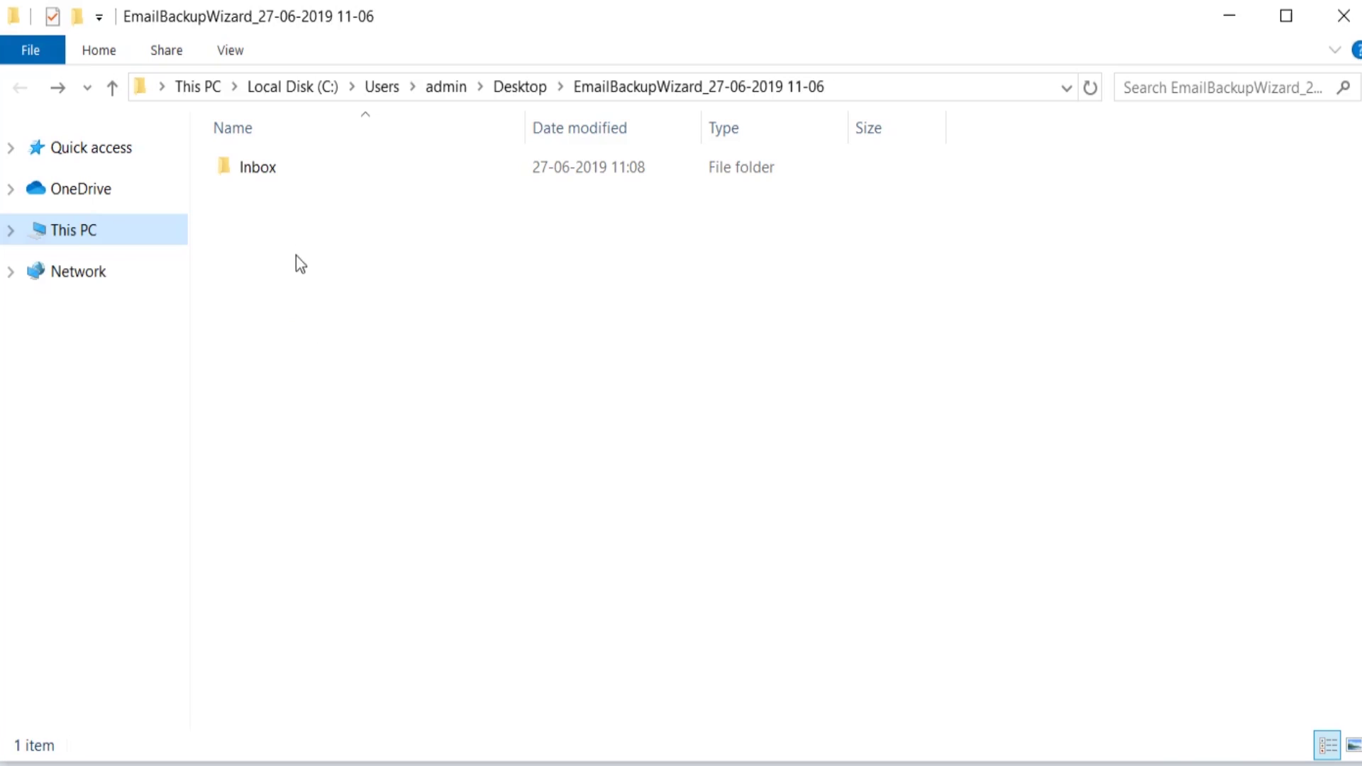
Open the Inbox folder in the Desktop EmailBackupWizard folder to list the 25 PDFs.
click(291, 170)
double_click(291, 169)
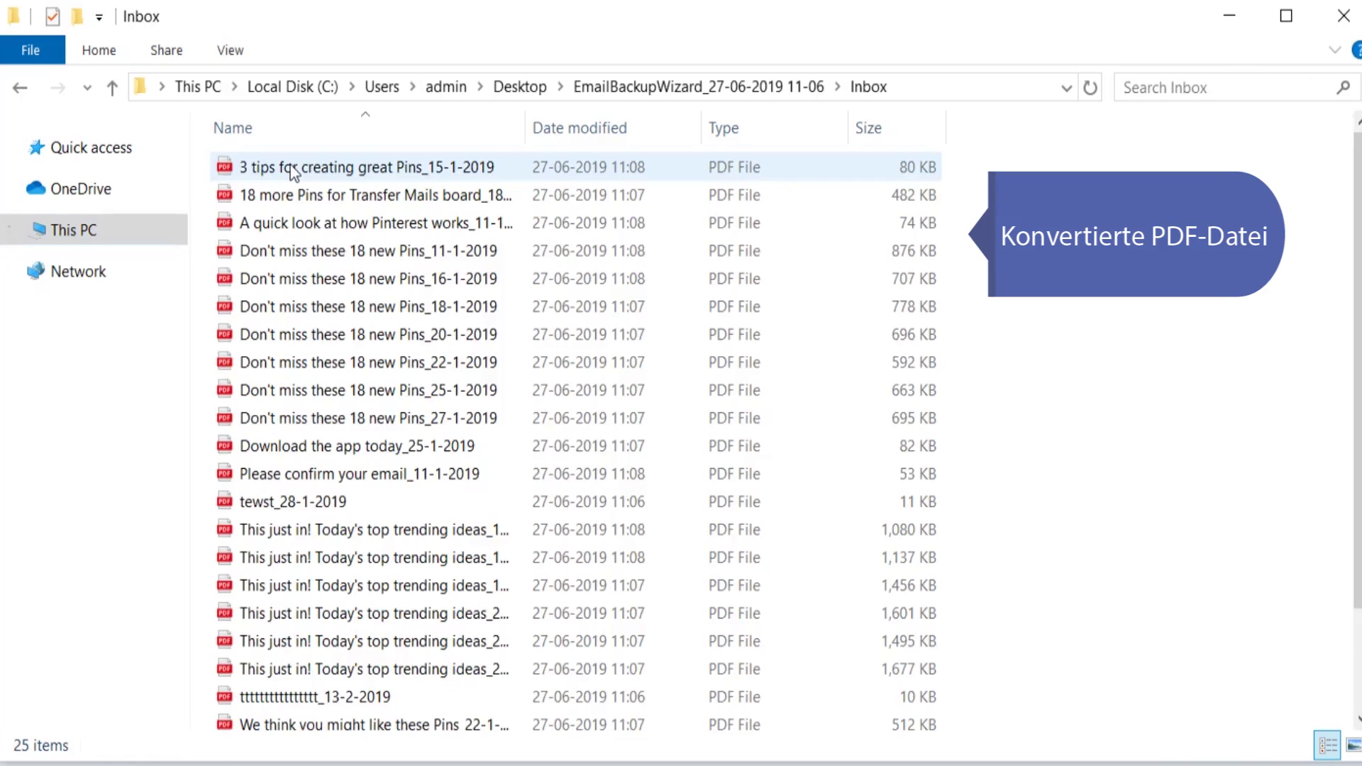